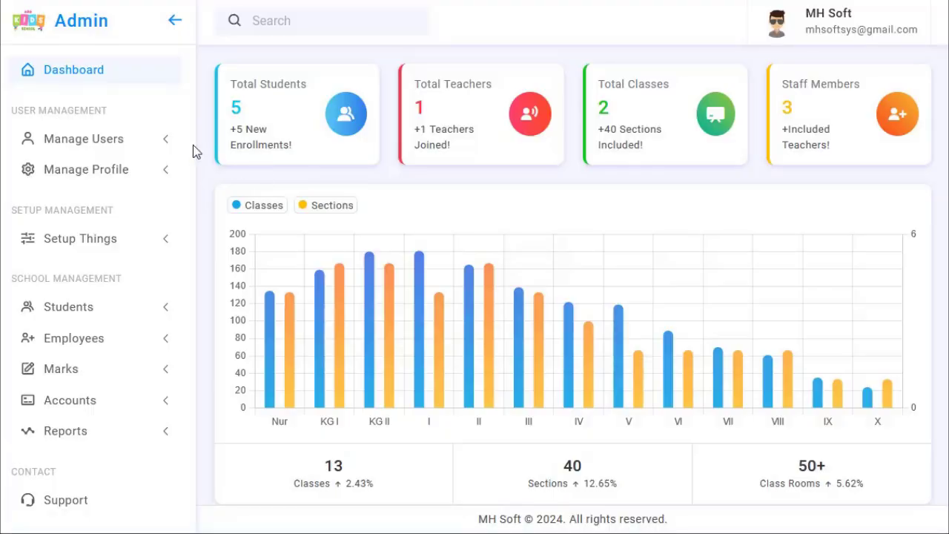
# - Open the Users List from Manage Users and select an operator's listed password
pyautogui.click(107, 145)
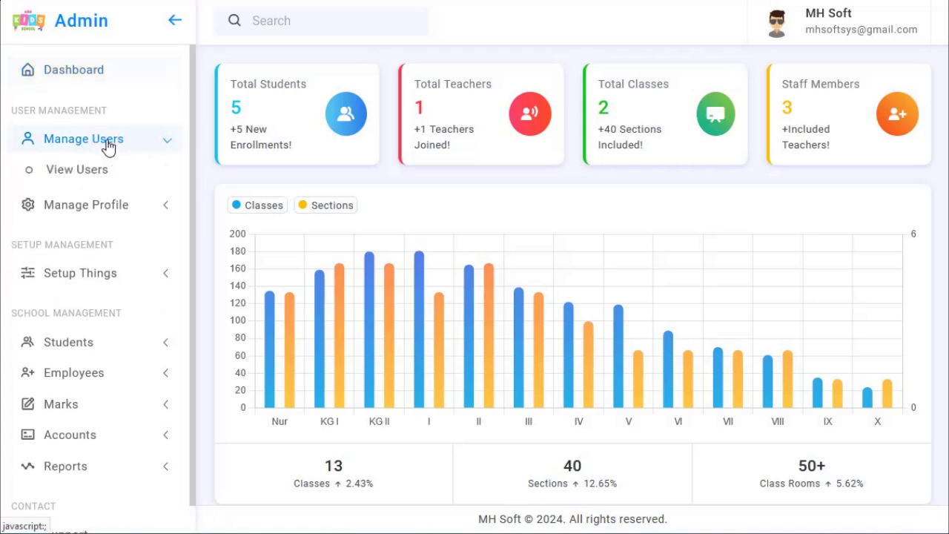
pyautogui.click(101, 175)
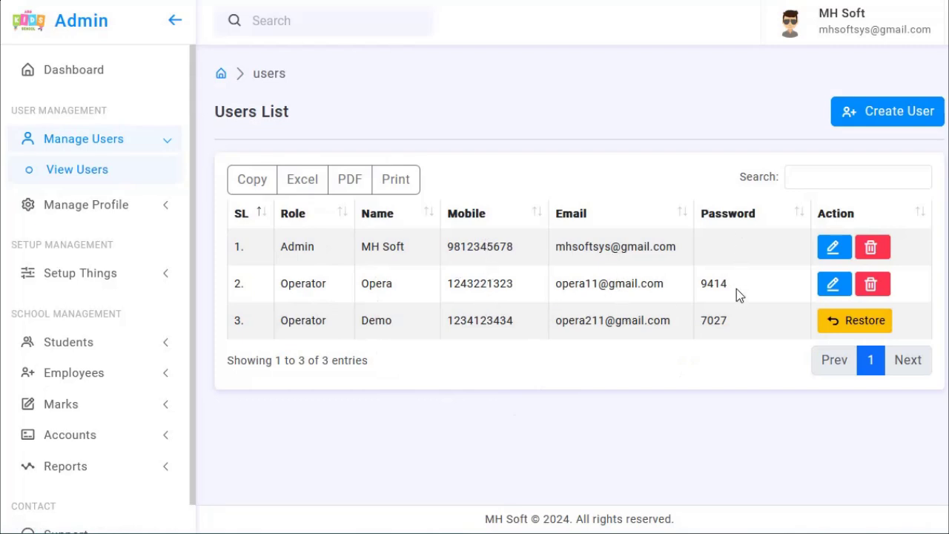
pyautogui.doubleClick(718, 277)
pyautogui.rightClick(745, 292)
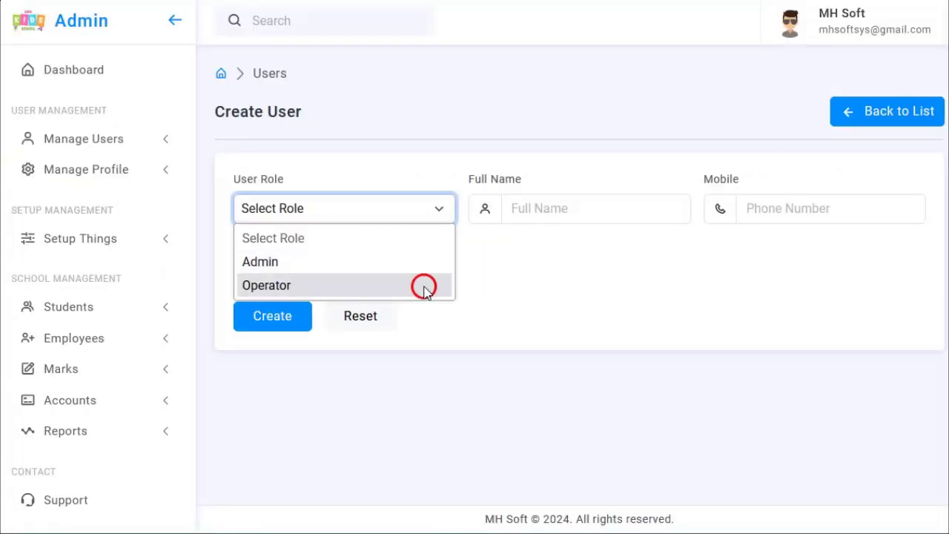
# - Enter the new operator's full name, mobile number and e-mail, correcting the e-mail domain
pyautogui.click(560, 209)
pyautogui.write('Sahil')
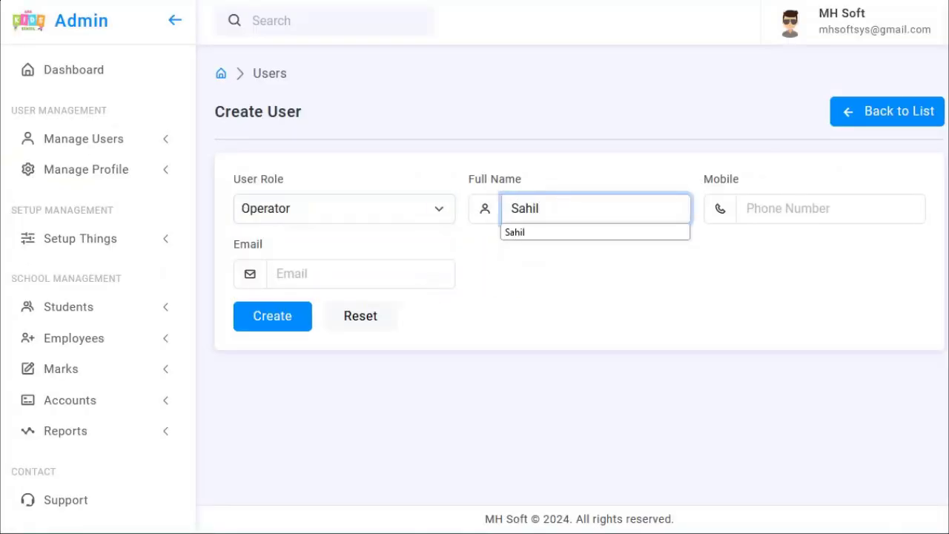
pyautogui.write(' Operator')
pyautogui.click(749, 205)
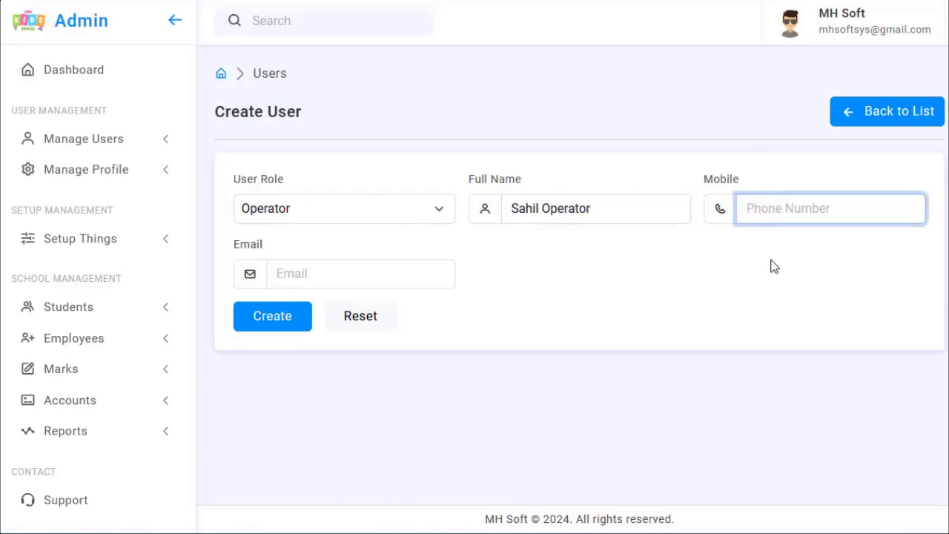
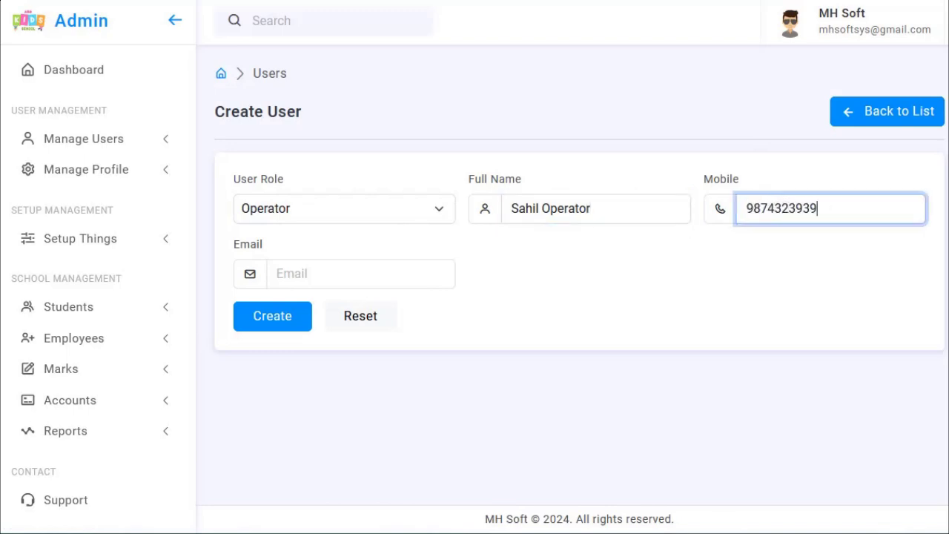
pyautogui.click(371, 264)
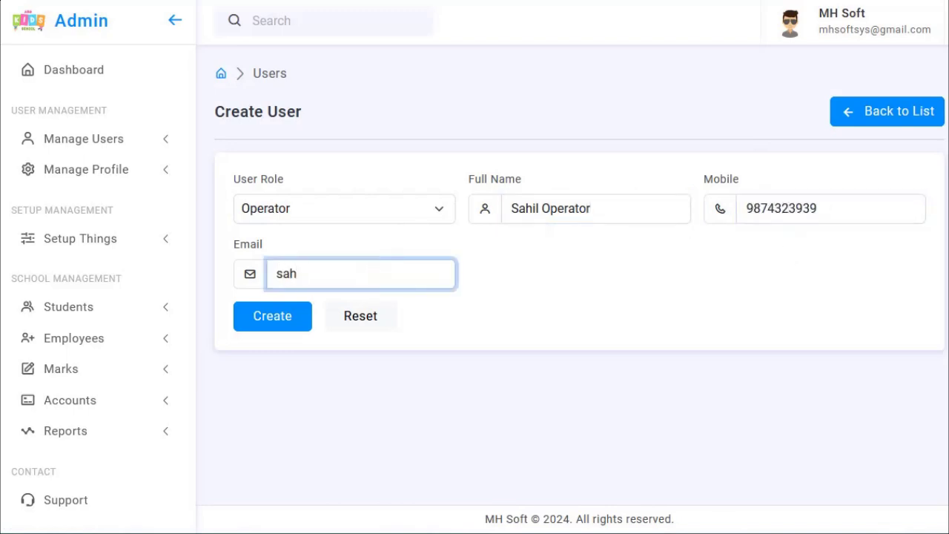
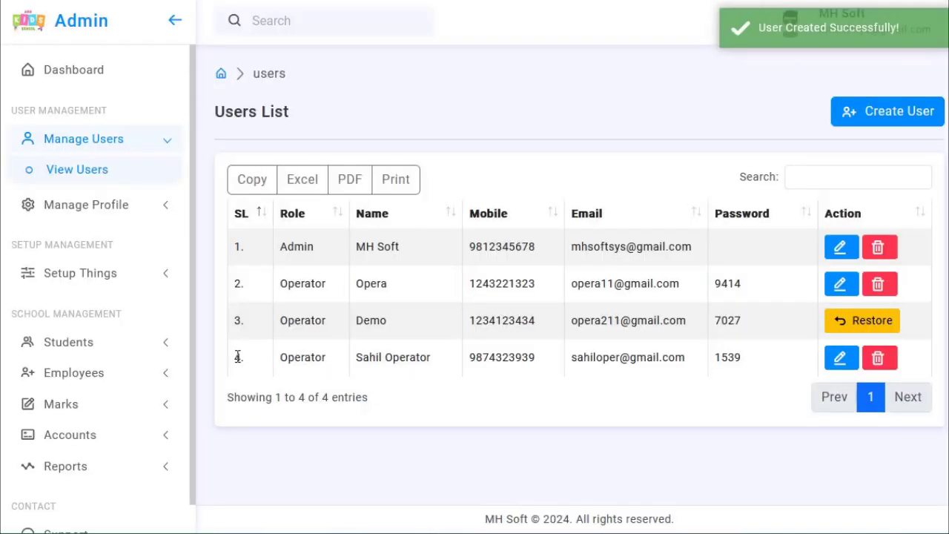
# - Select the new operator's role and name text in the Users List
pyautogui.click(302, 357)
pyautogui.doubleClick(302, 357)
pyautogui.doubleClick(407, 357)
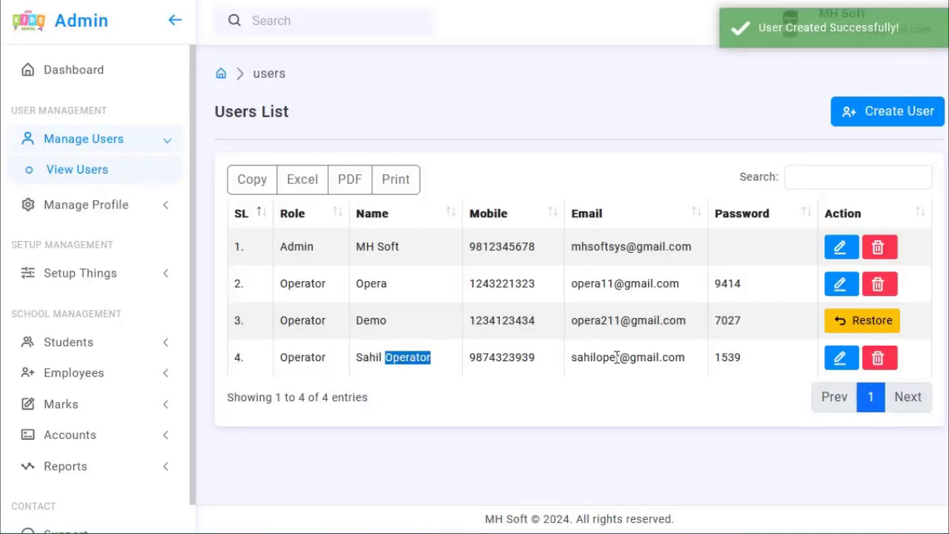
pyautogui.click(734, 357)
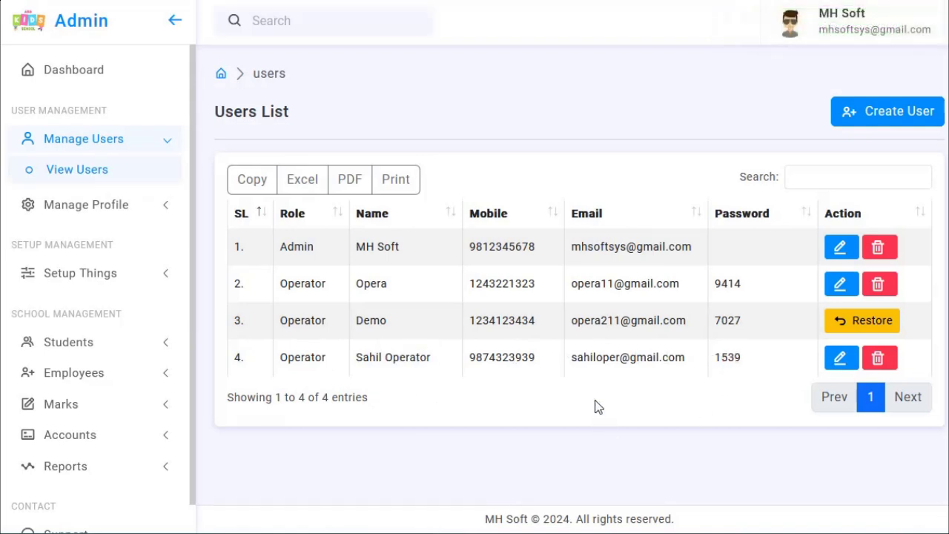
# - Edit row 4, replacing the mobile's last three digits and fixing the e-mail, then update
pyautogui.click(841, 359)
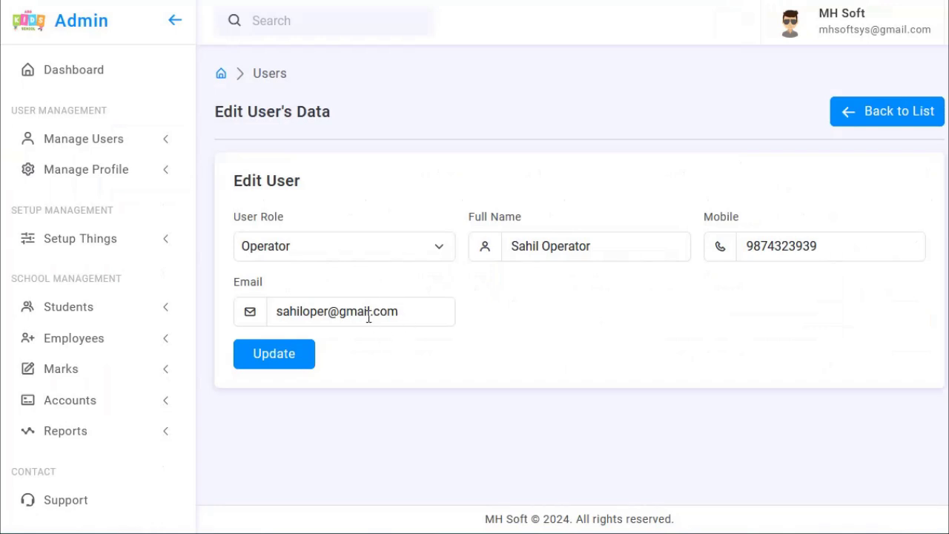
pyautogui.click(827, 254)
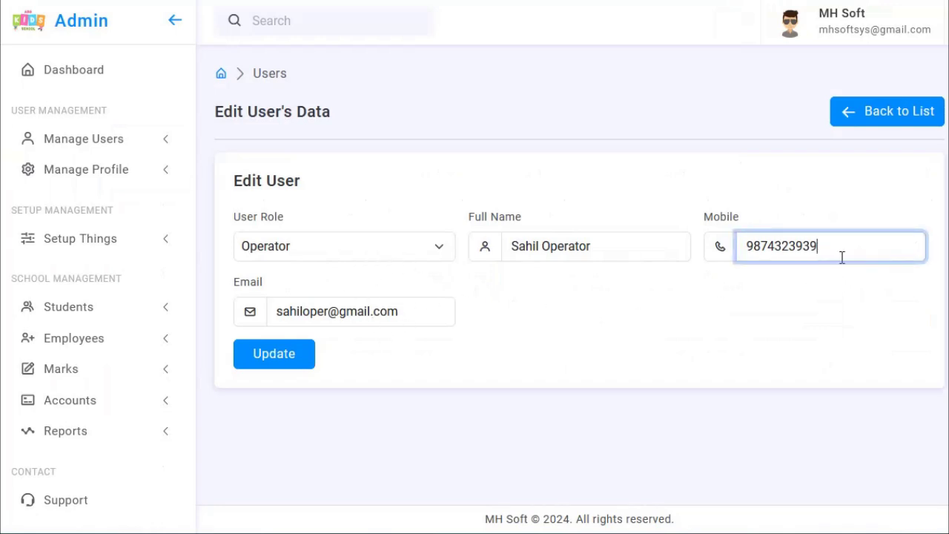
pyautogui.press('BackSpace')
pyautogui.press('BackSpace')
pyautogui.press('BackSpace')
pyautogui.write('432')
pyautogui.click(320, 314)
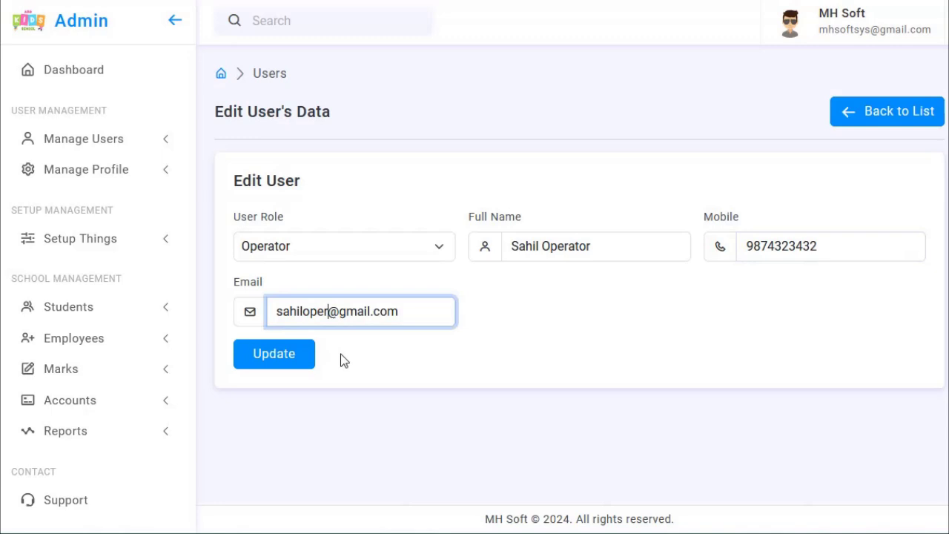
pyautogui.write('a')
pyautogui.click(287, 359)
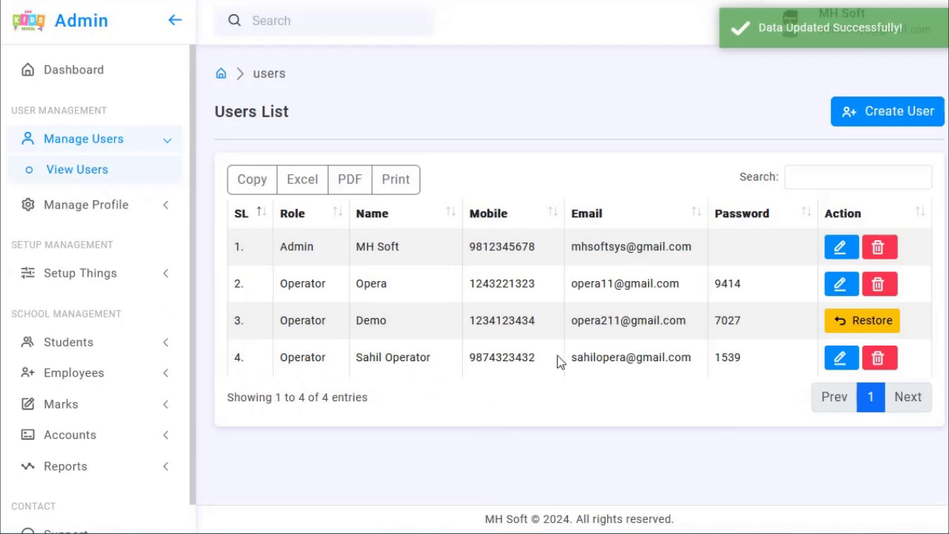
# - Delete the new operator on row 4 and confirm the deletion
pyautogui.click(879, 359)
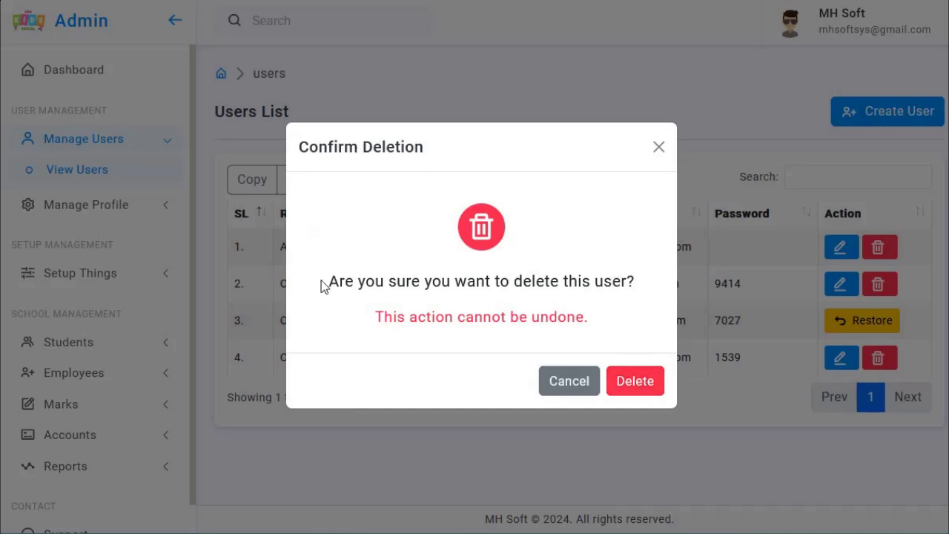
pyautogui.click(649, 382)
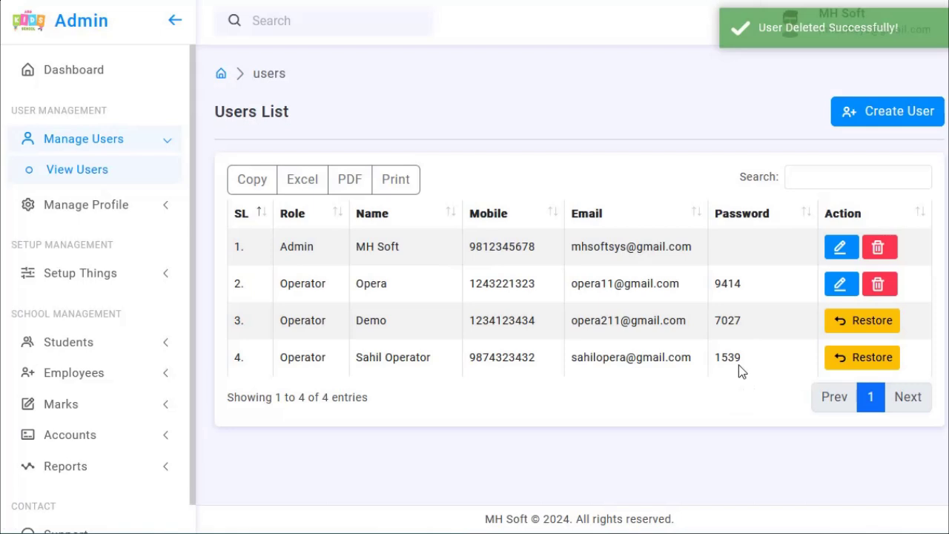
# - Restore the deleted operator on row 4 of the Users List
pyautogui.click(870, 360)
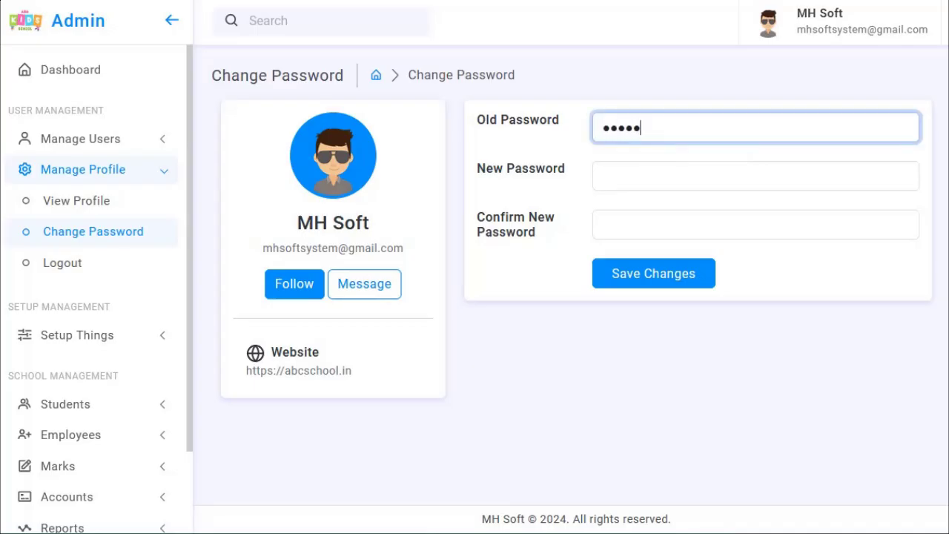
# - Enter the new password, then paste the old password back in after the rejection
pyautogui.click(625, 175)
pyautogui.write('********')
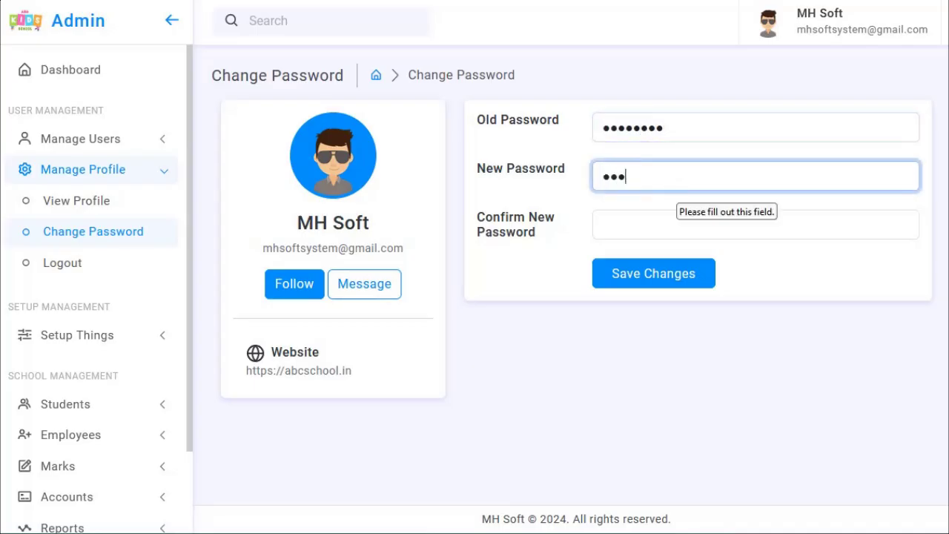
pyautogui.write('••••••••')
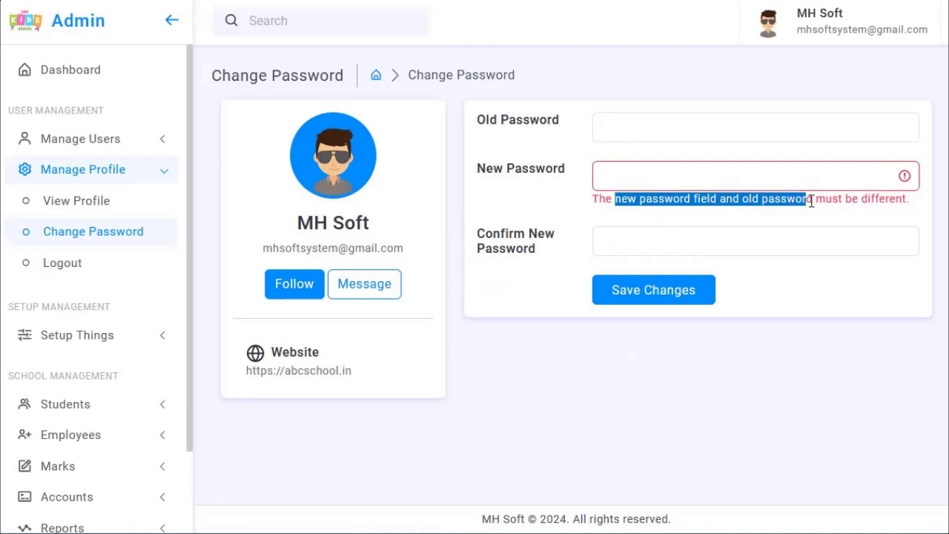
pyautogui.click(841, 206)
pyautogui.click(635, 132)
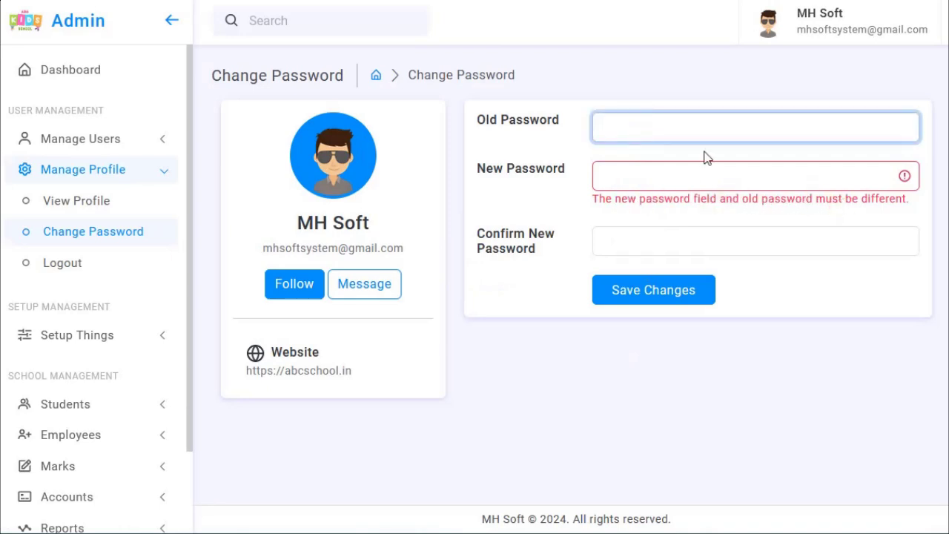
pyautogui.hotkey('ctrl', 'v')
pyautogui.click(660, 183)
# - Fill in the new password and its confirmation
pyautogui.write('12345678')
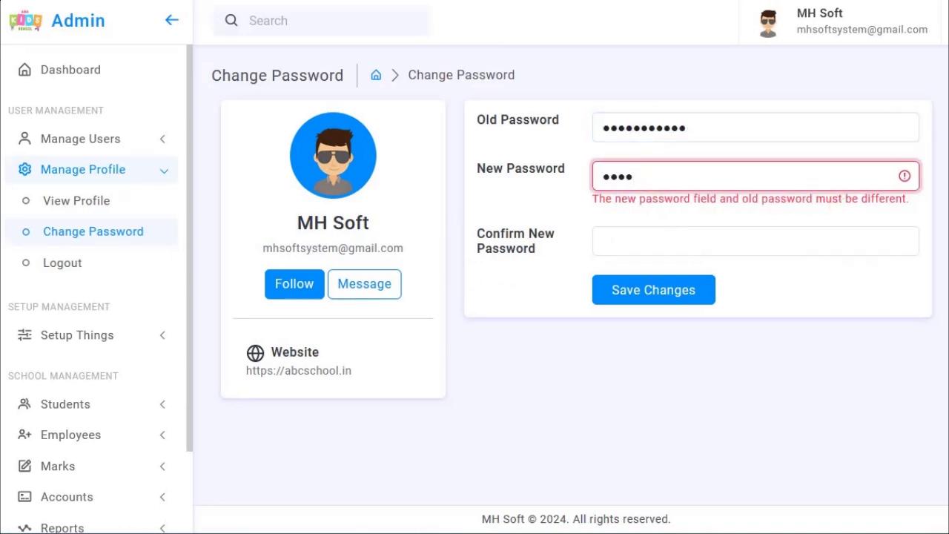
pyautogui.click(637, 240)
pyautogui.write('12345')
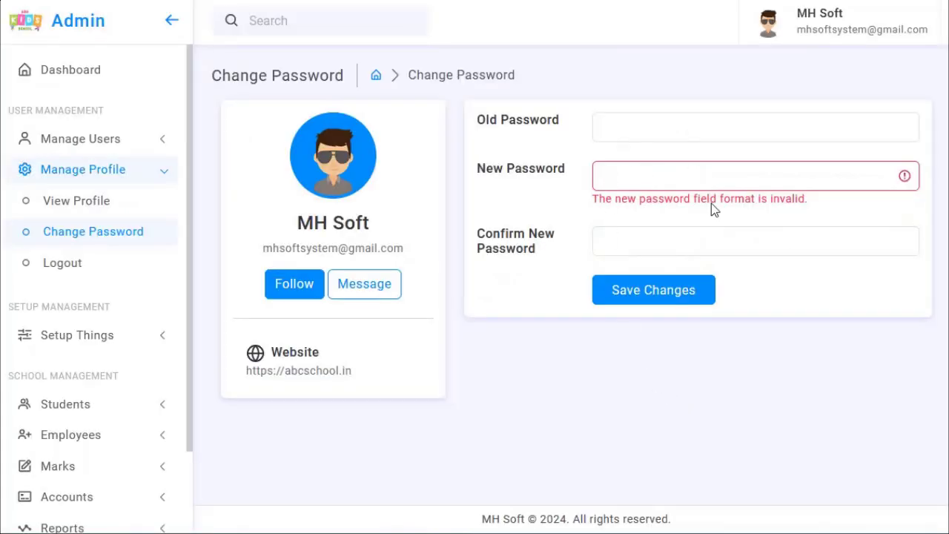
# - After the format error, re-paste the old password, refill the confirmation and save changes
pyautogui.moveTo(636, 199); pyautogui.dragTo(755, 200)
pyautogui.click(651, 129)
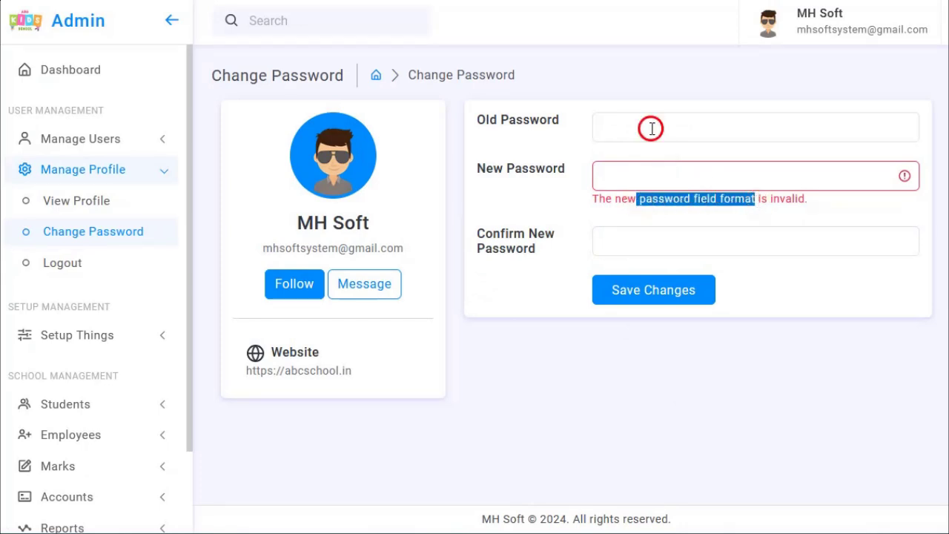
pyautogui.hotkey('ctrl', 'v')
pyautogui.click(648, 183)
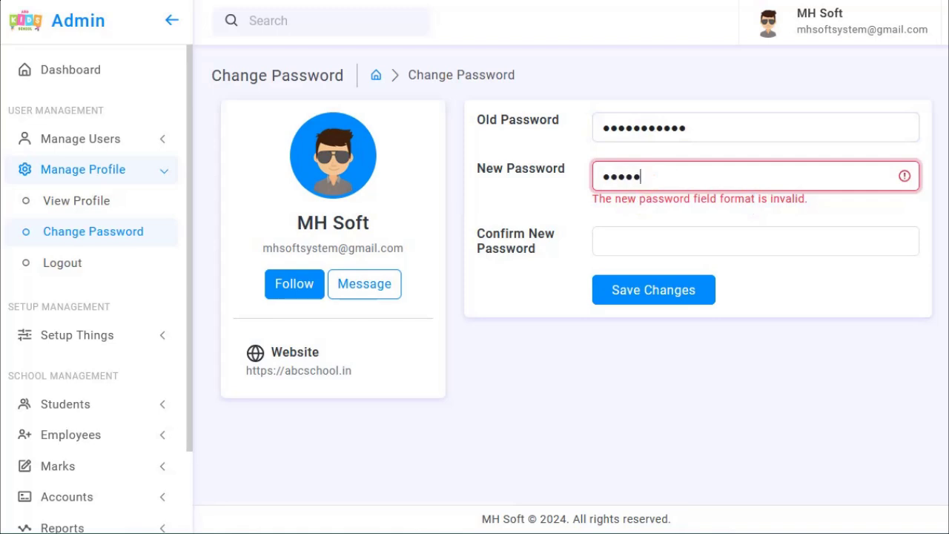
pyautogui.click(634, 245)
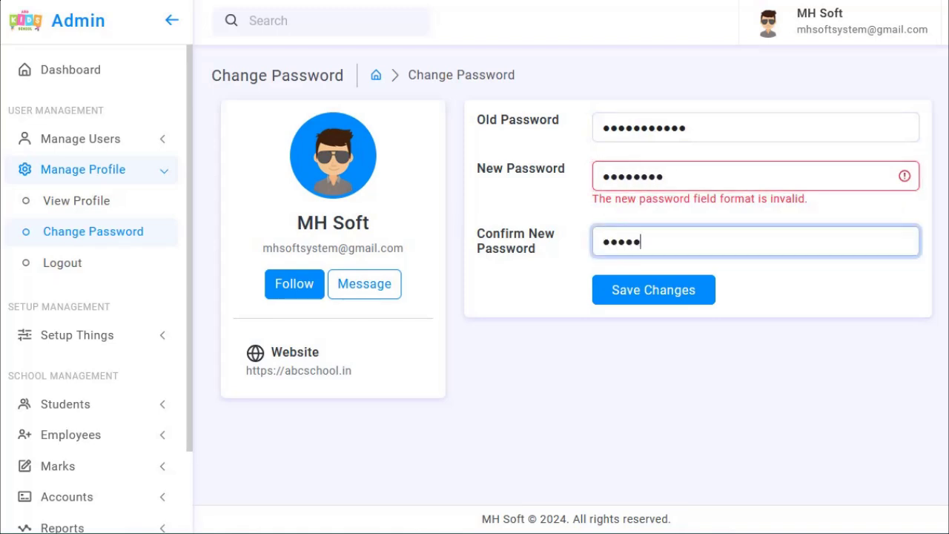
pyautogui.write('12345678')
pyautogui.click(646, 295)
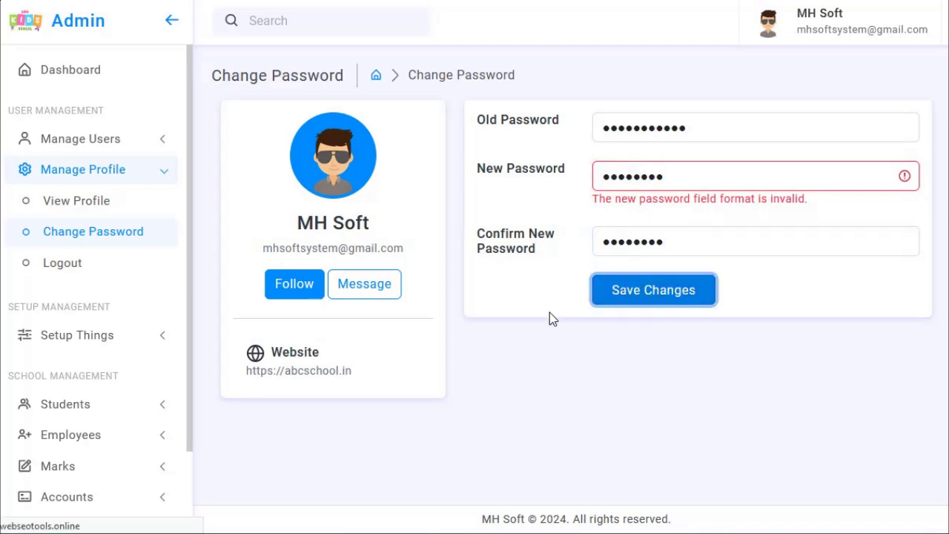